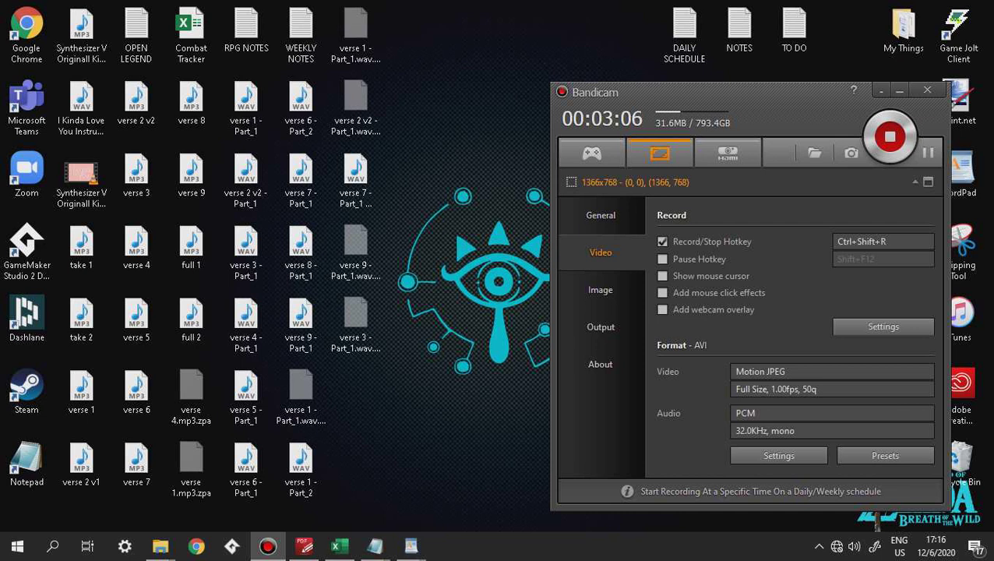
Step: Bring up the OPEN LEGEND and RPG NOTES text files and look over the notes for this session
left_click(375, 546)
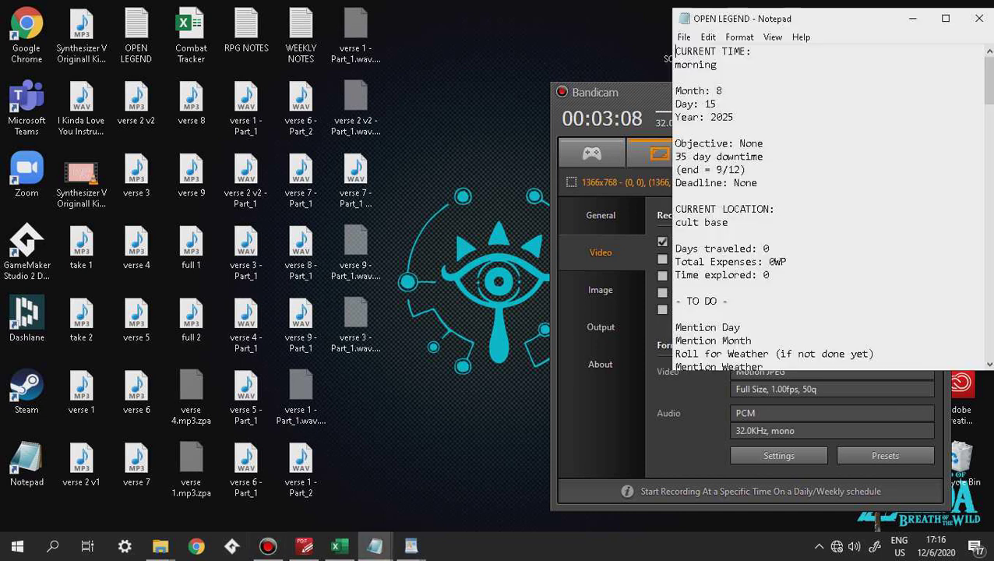
mouse_move(374, 546)
left_click(419, 477)
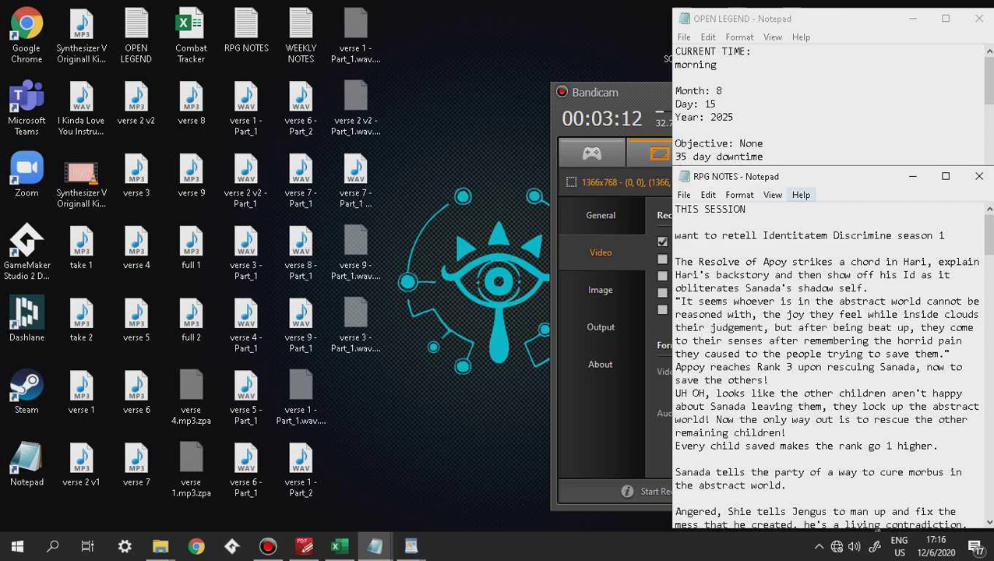
key("XF86MonBrightnessDown")
key("XF86MonBrightnessUp")
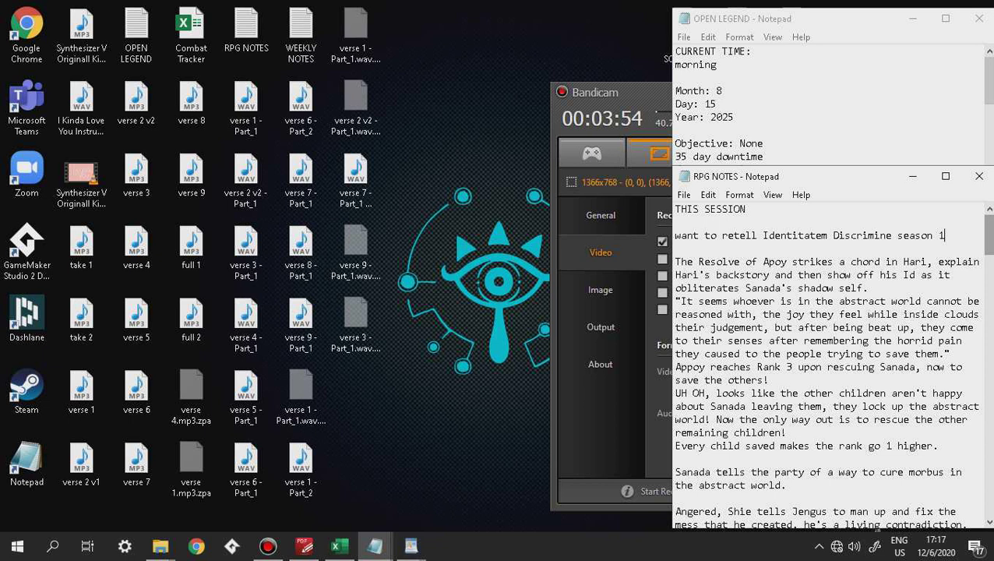
scroll(826, 366, "down", 2)
scroll(825, 366, "up", 2)
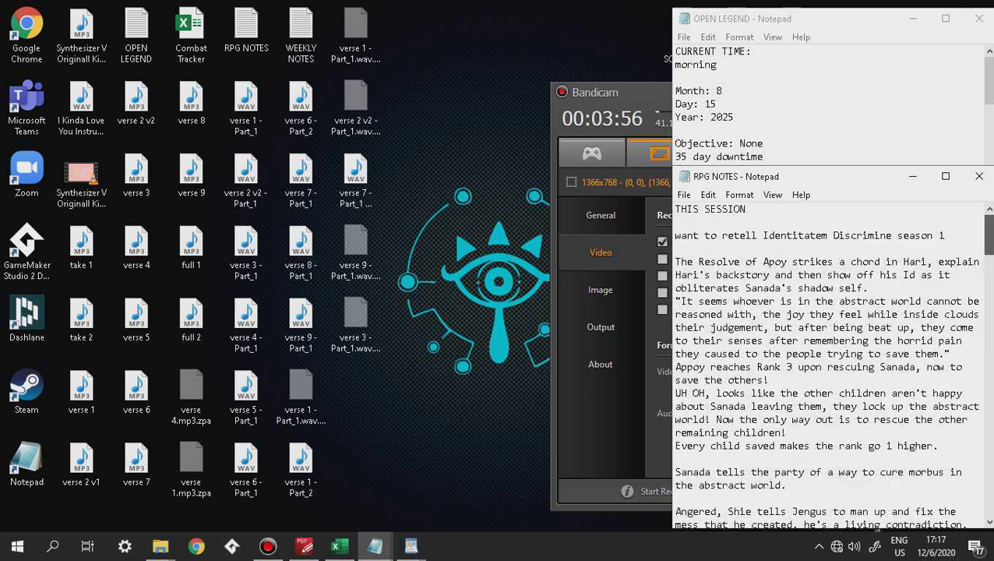
scroll(878, 527, "down", 1)
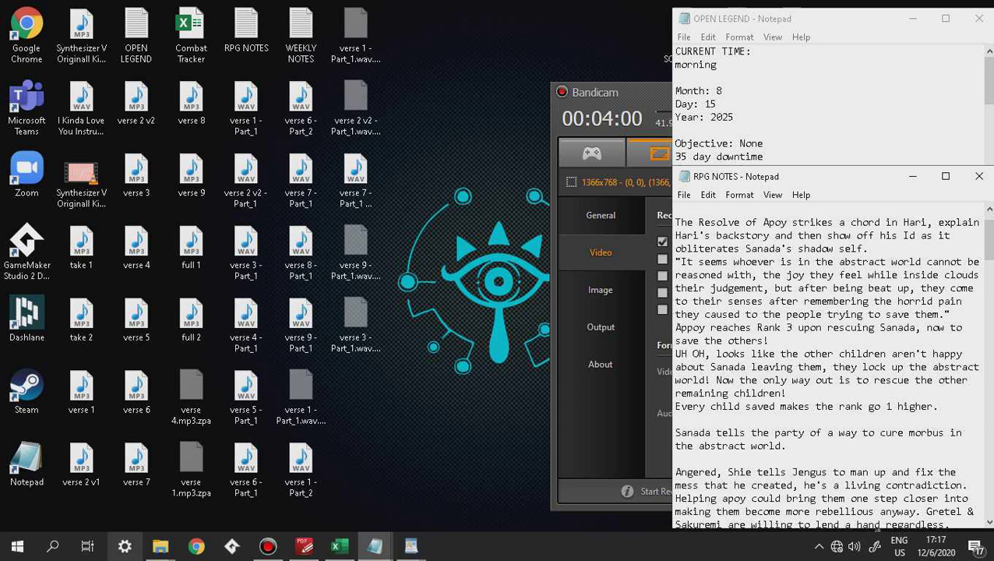
Step: Close the three open mission documents in WordPad, saving the changes to Mission 07 Race Track
left_click(161, 545)
mouse_move(411, 546)
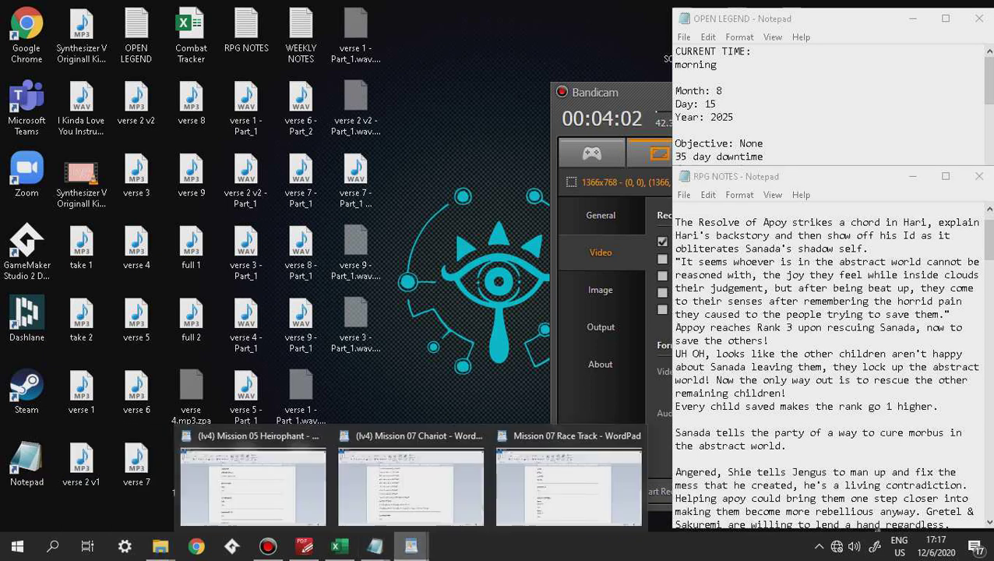
left_click(319, 435)
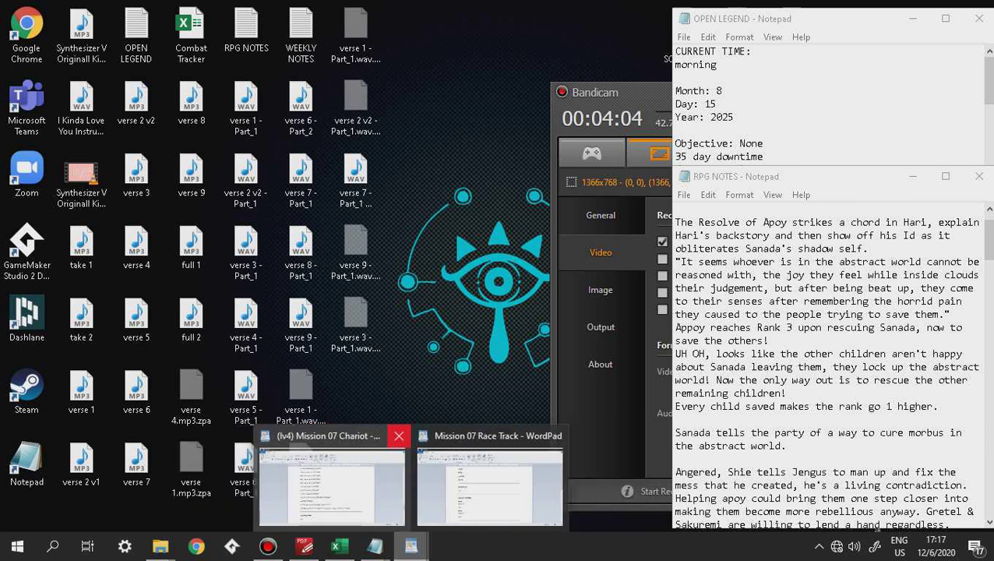
left_click(399, 435)
left_click(473, 435)
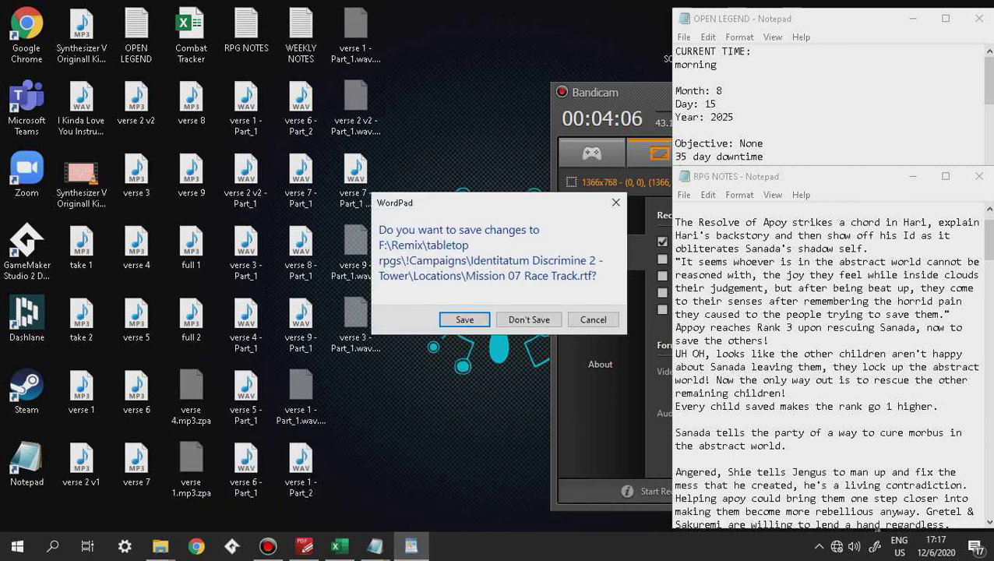
key("Return")
Step: In File Explorer, go from the Mission 07 Chariot folder up to Characters and open its Allies folder
left_click(160, 545)
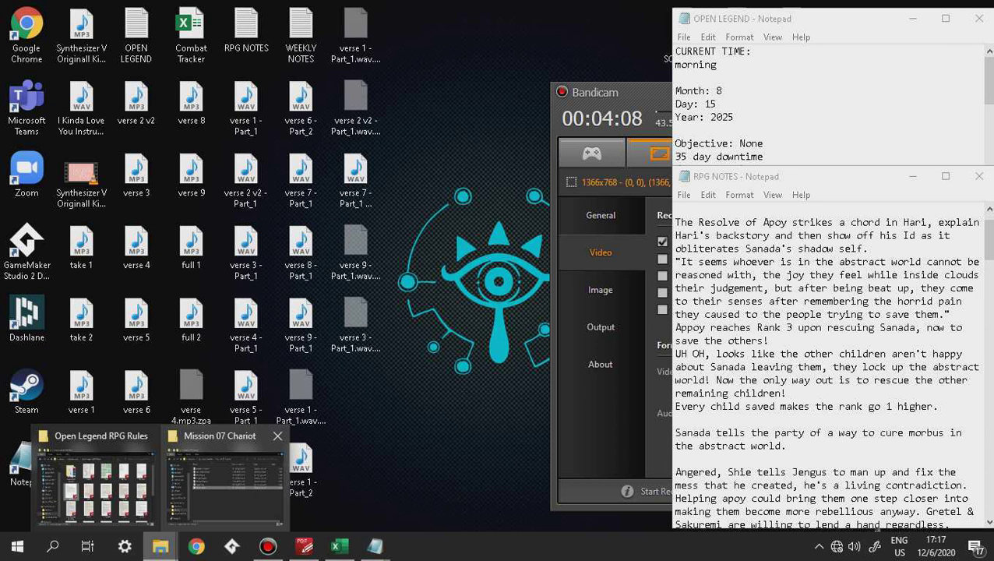
left_click(224, 477)
key("alt+Up")
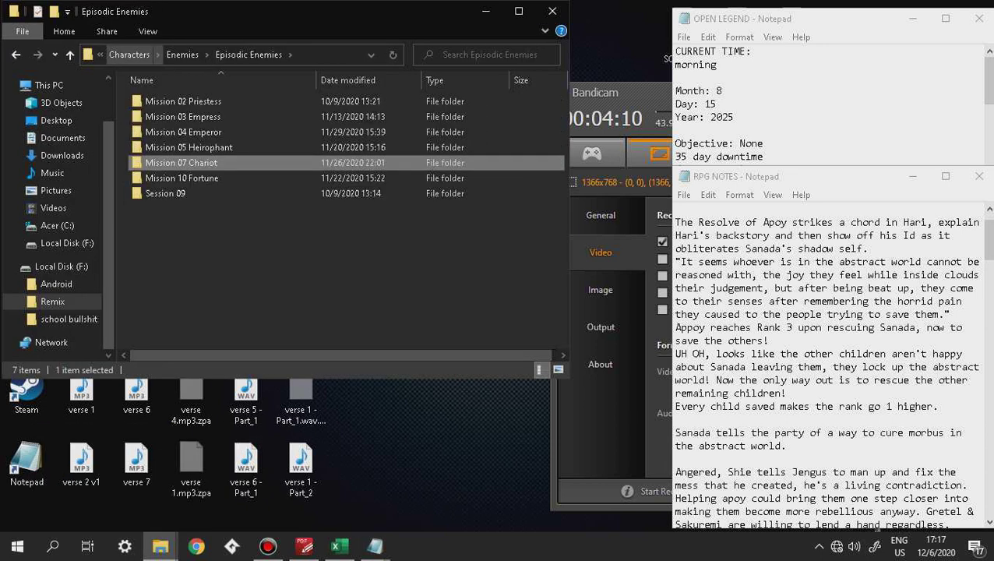
key("alt+Up")
key("alt+Up")
key("Home")
key("Return")
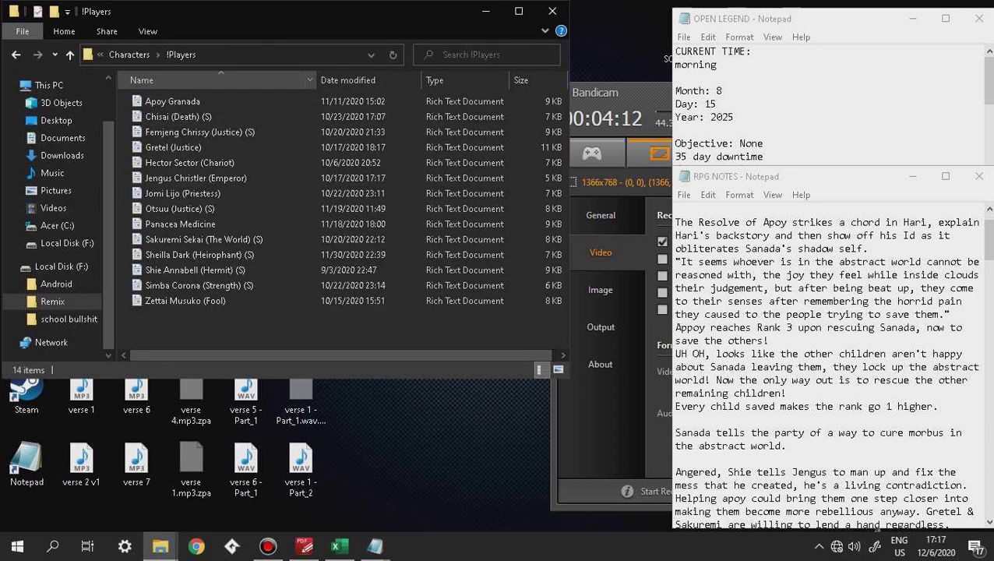
key("alt+Up")
key("Down")
key("Return")
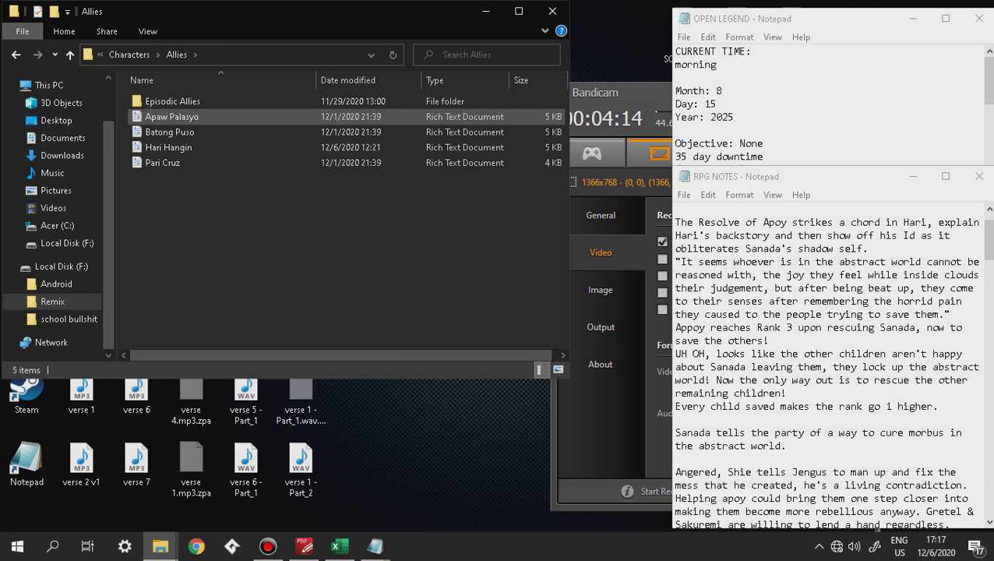
Step: Open the Hari Hangin character sheet maximized and read through it to the backstory in the Description section
key("Down")
key("Down")
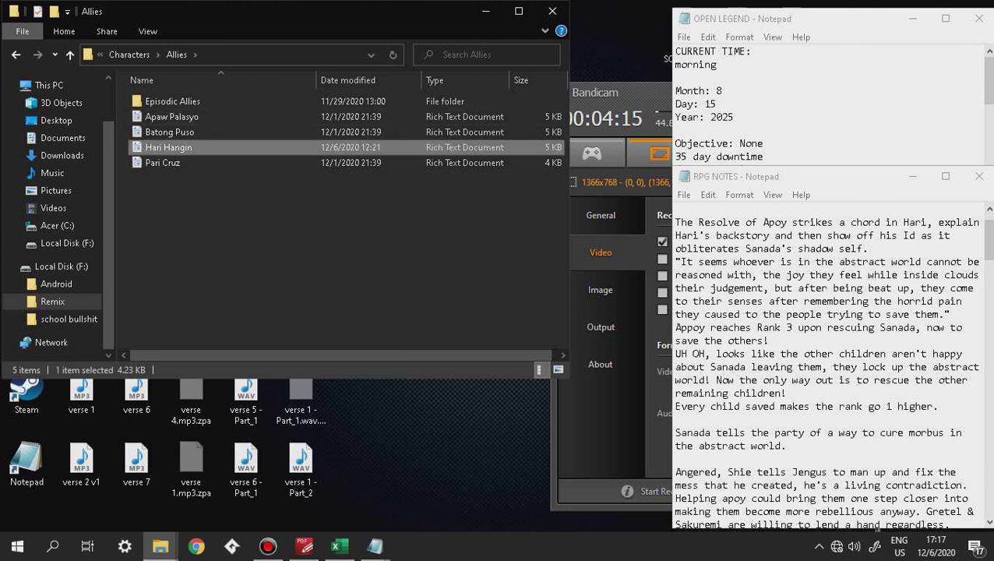
key("Return")
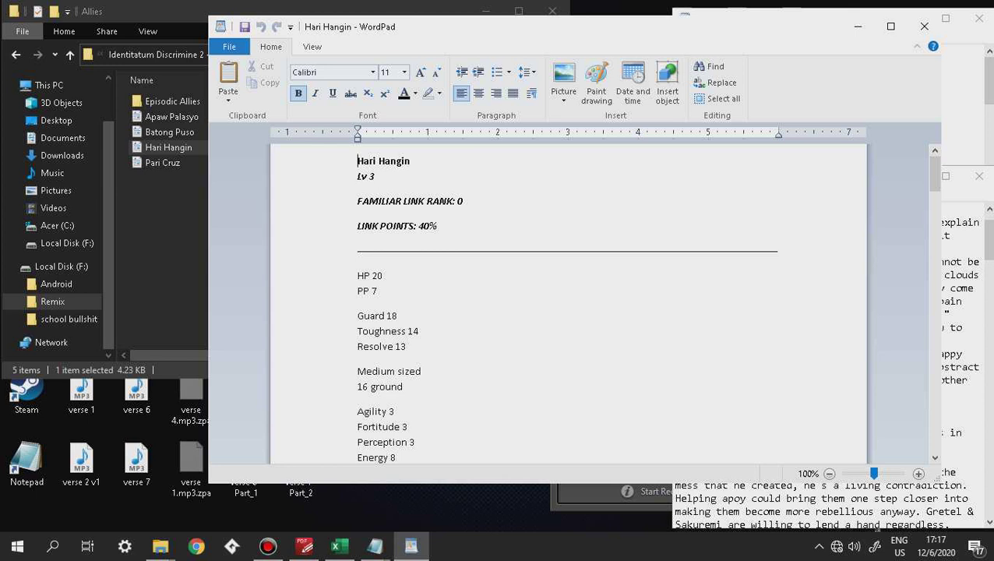
key("super+Up")
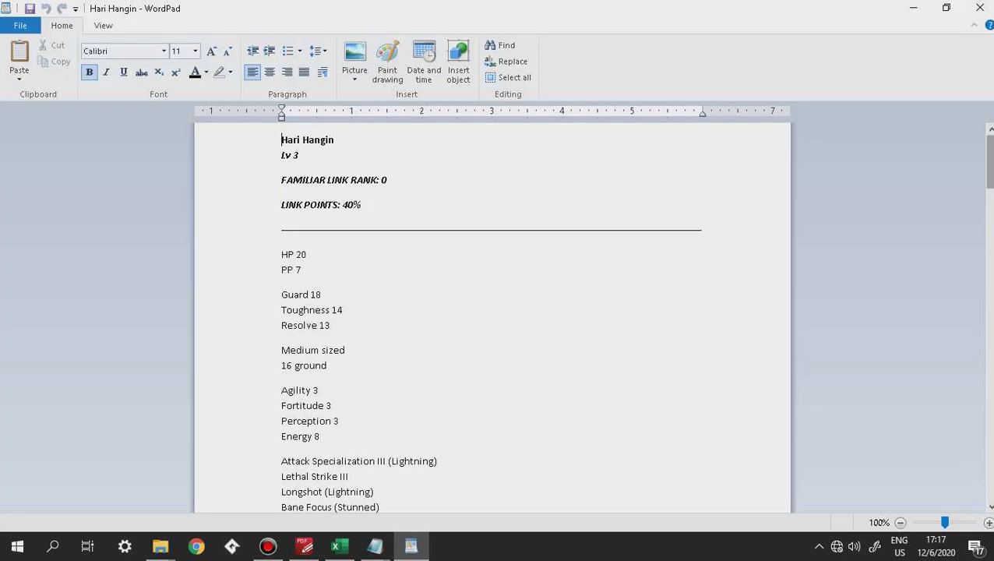
scroll(492, 312, "down", 5)
scroll(493, 311, "down", 5)
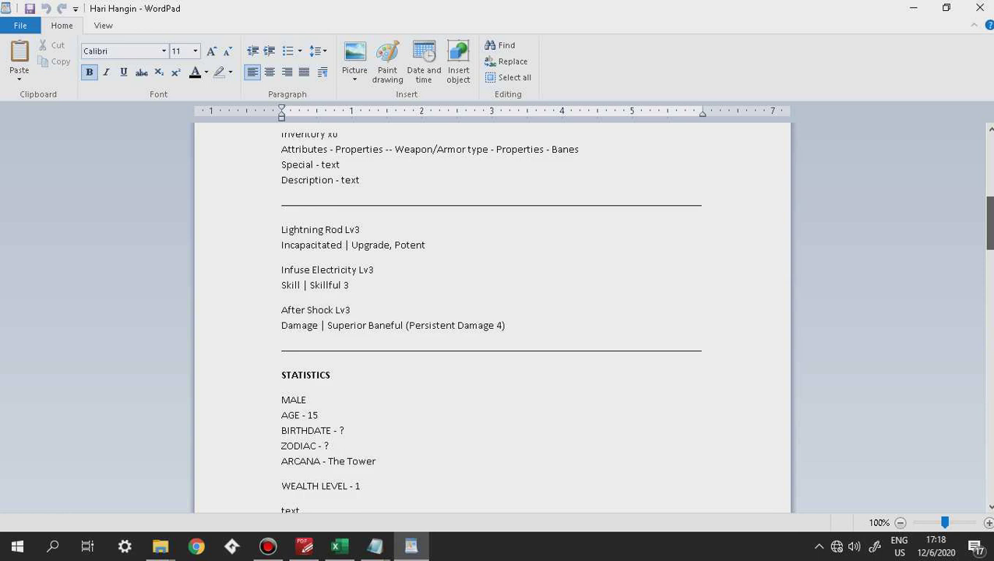
scroll(492, 312, "down", 6)
scroll(492, 312, "down", 2)
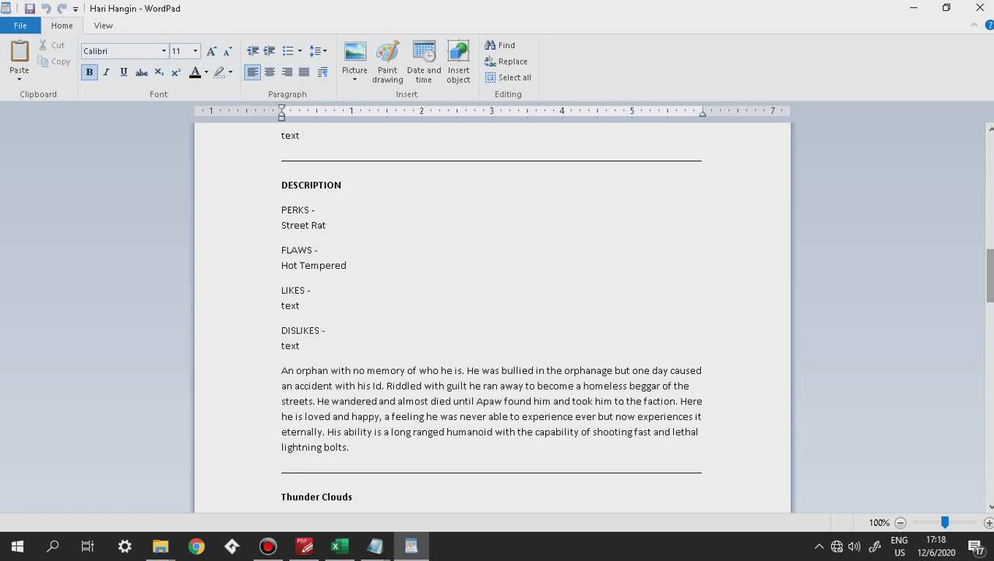
scroll(492, 312, "down", 1)
Step: Bring the RPG NOTES file in front of the character sheet and lower the screen brightness
left_click(375, 545)
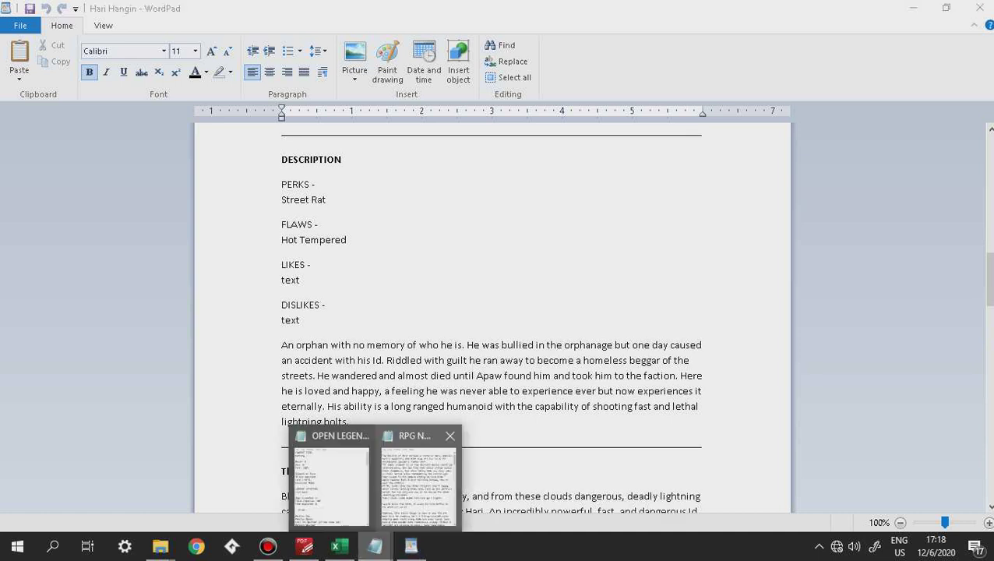
left_click(418, 478)
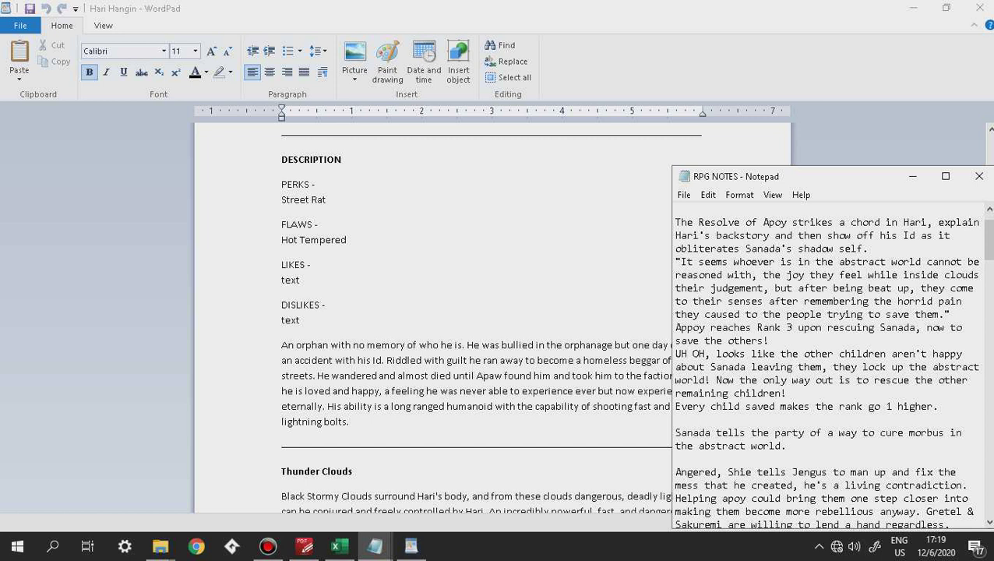
key("XF86MonBrightnessDown")
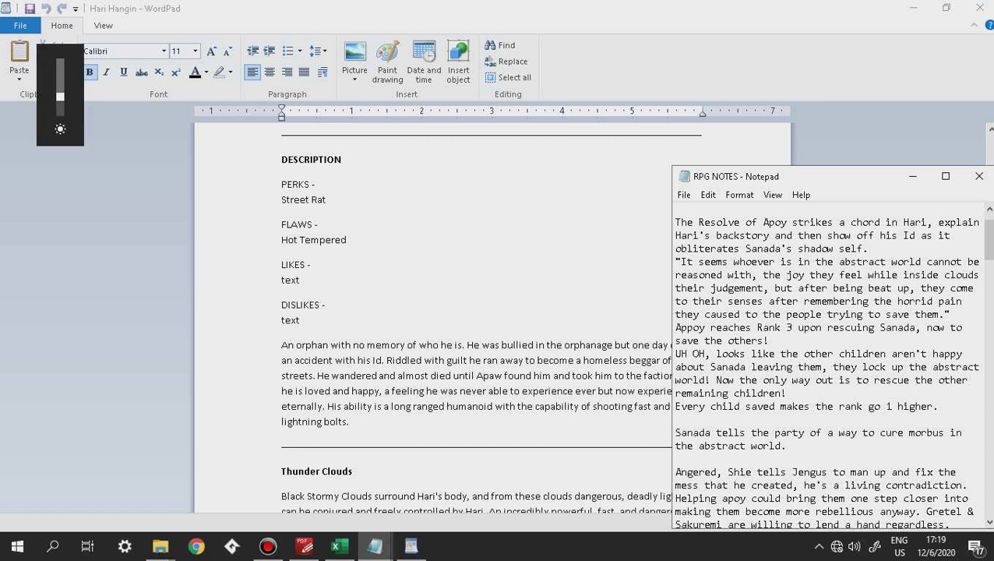
key("XF86MonBrightnessDown")
key("XF86MonBrightnessDown")
key("XF86MonBrightnessDown")
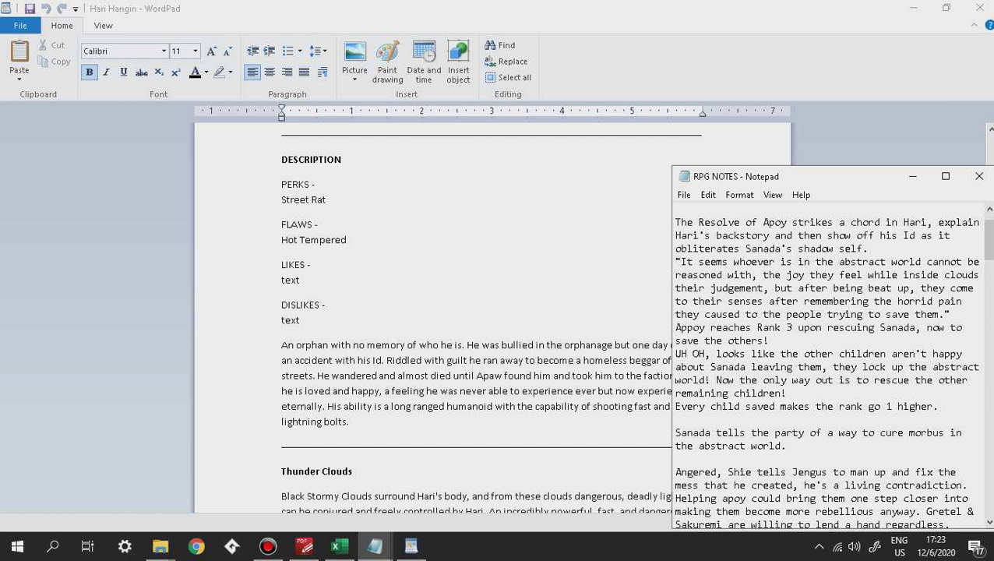
Step: Return to the Hari Hangin sheet, examine the Thunder Clouds ability and its stats, and put the window away
key("alt+Tab")
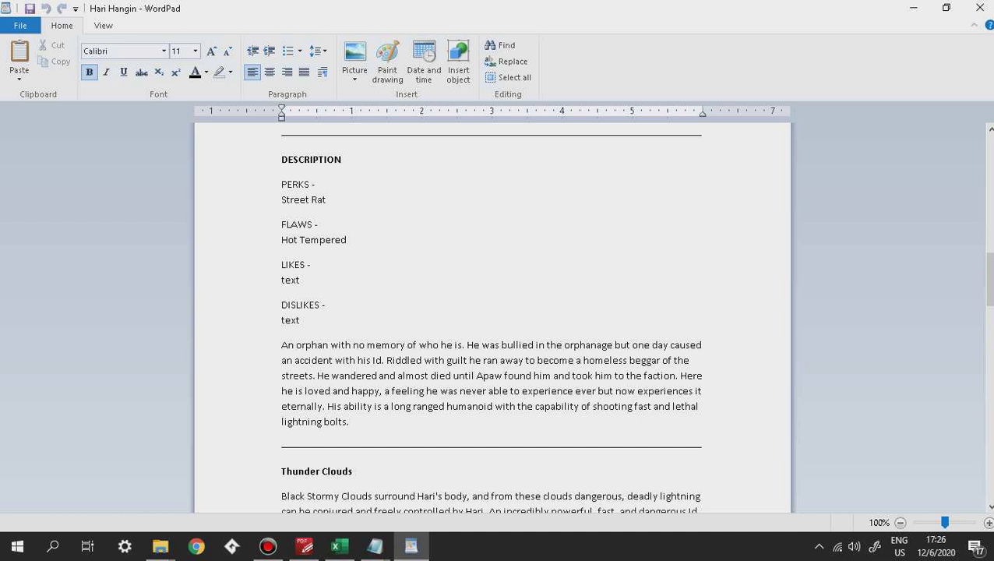
scroll(492, 319, "down", 2)
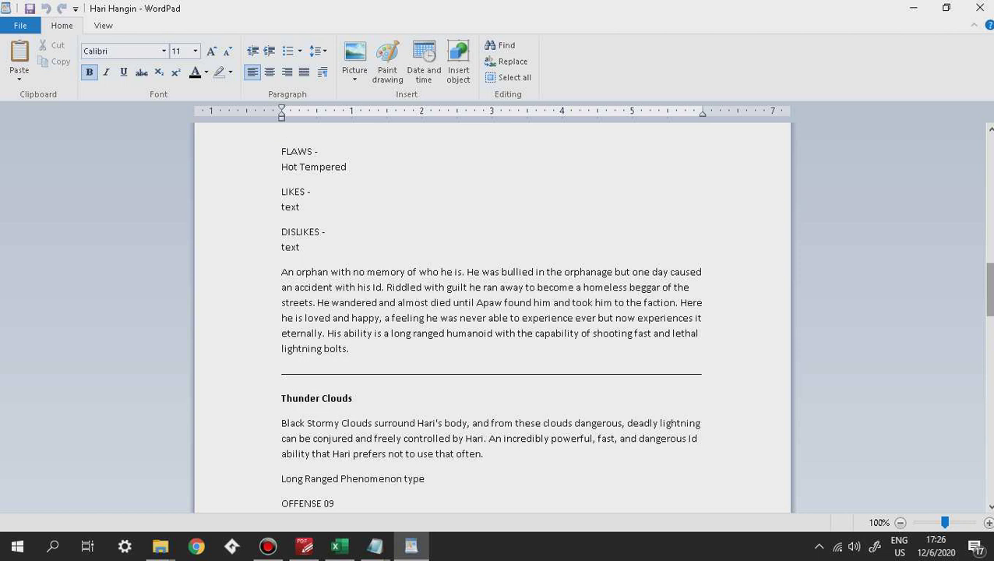
scroll(493, 311, "down", 2)
scroll(492, 319, "down", 1)
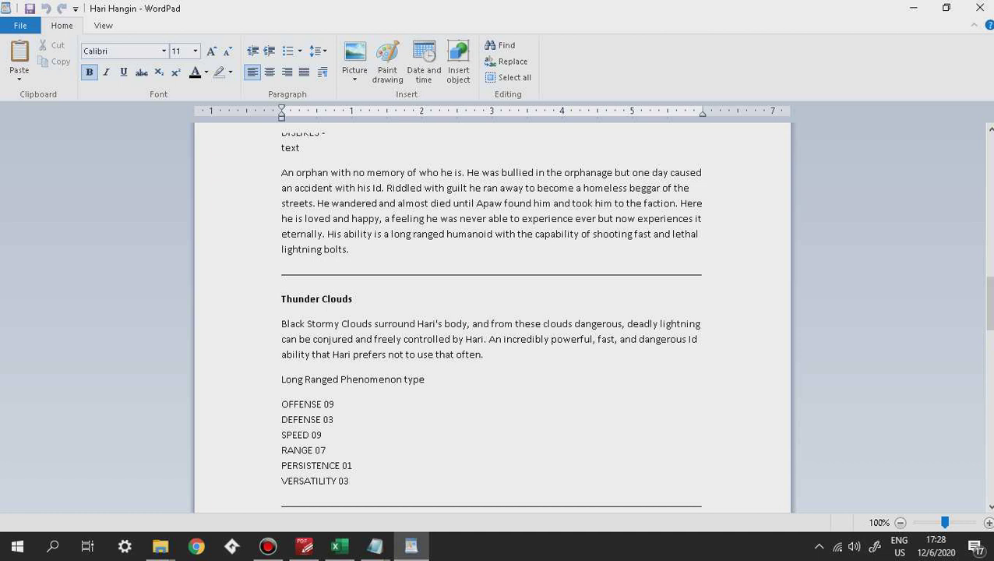
key("super+Down")
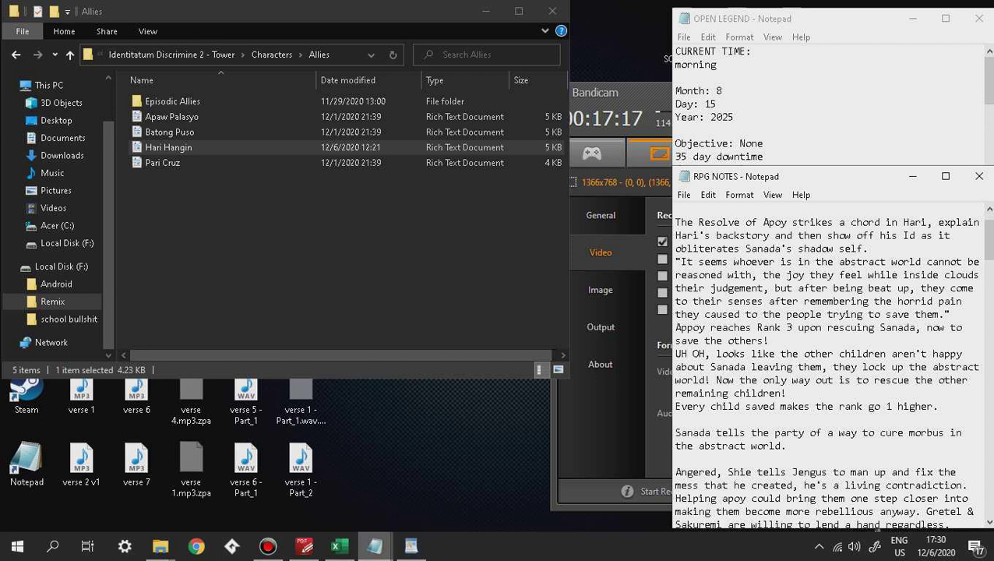
Step: Switch to File Explorer and open the Apoy Granada character sheet from the !Players folder under Characters
key("alt+Tab")
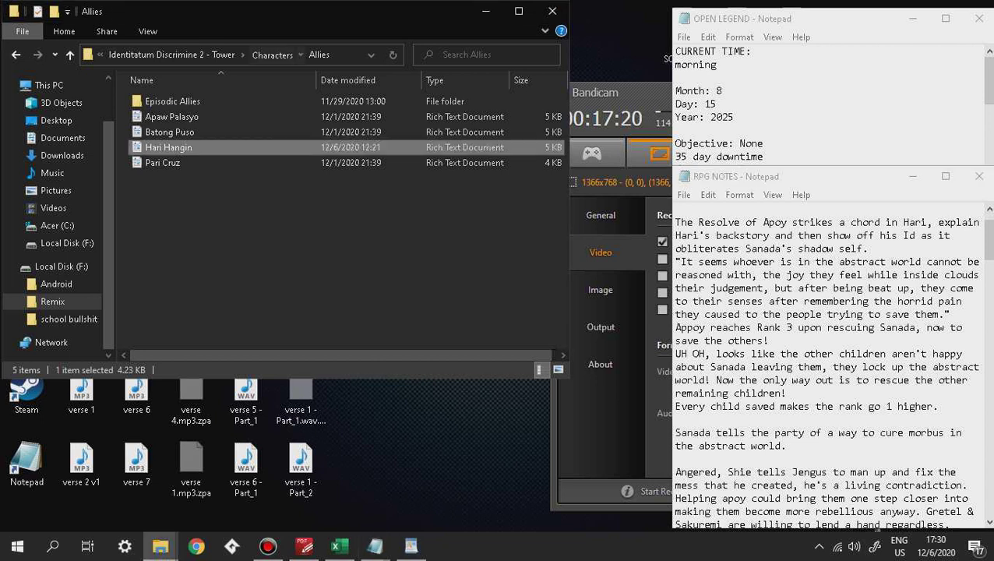
key("BackSpace")
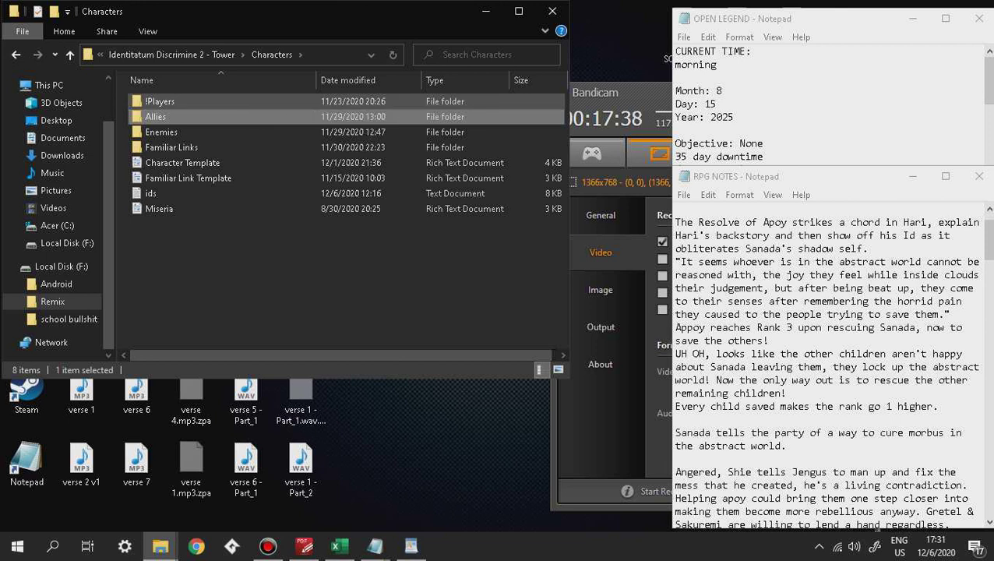
key("Return")
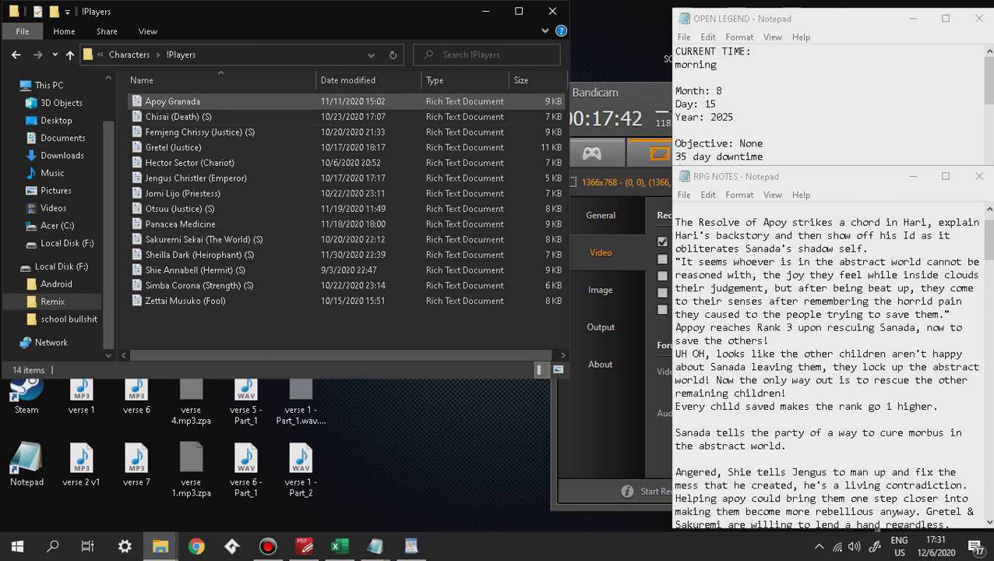
left_click(172, 101)
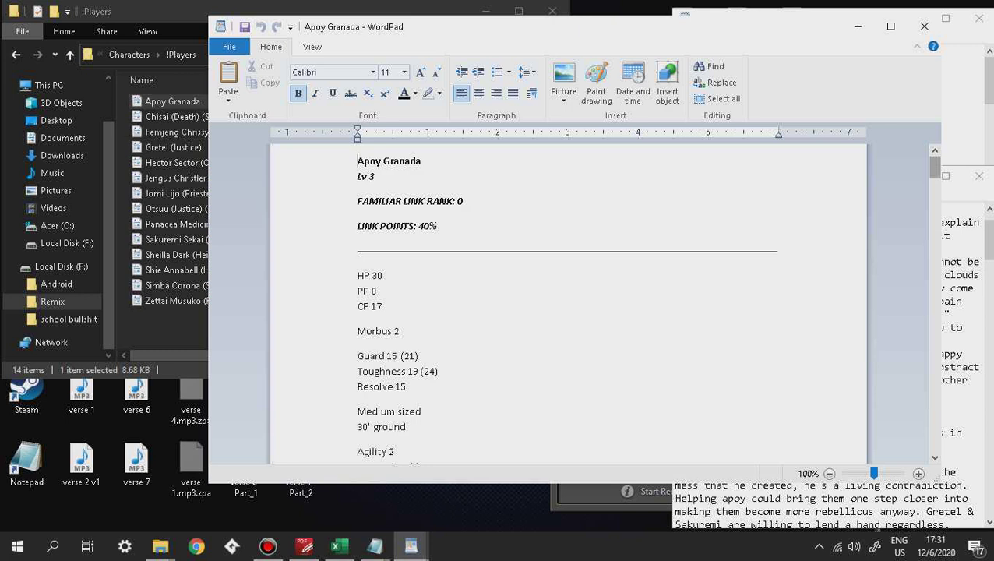
Step: Examine Apoy Granada's bomb abilities, the King Boom description, and the familiar link requirements and rank bonuses
scroll(568, 304, "down", 10)
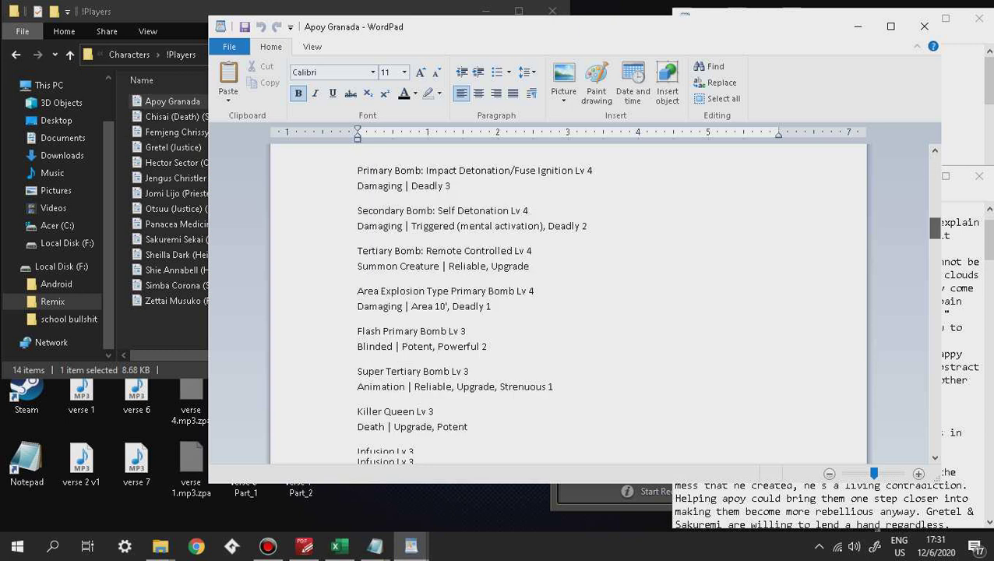
scroll(567, 303, "down", 5)
scroll(568, 304, "down", 5)
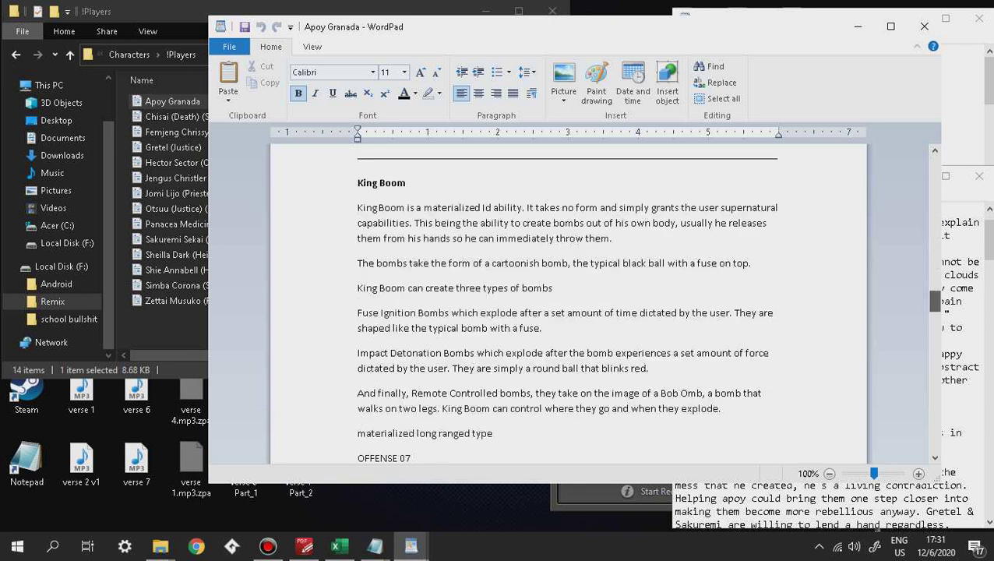
scroll(567, 304, "down", 5)
scroll(568, 304, "up", 1)
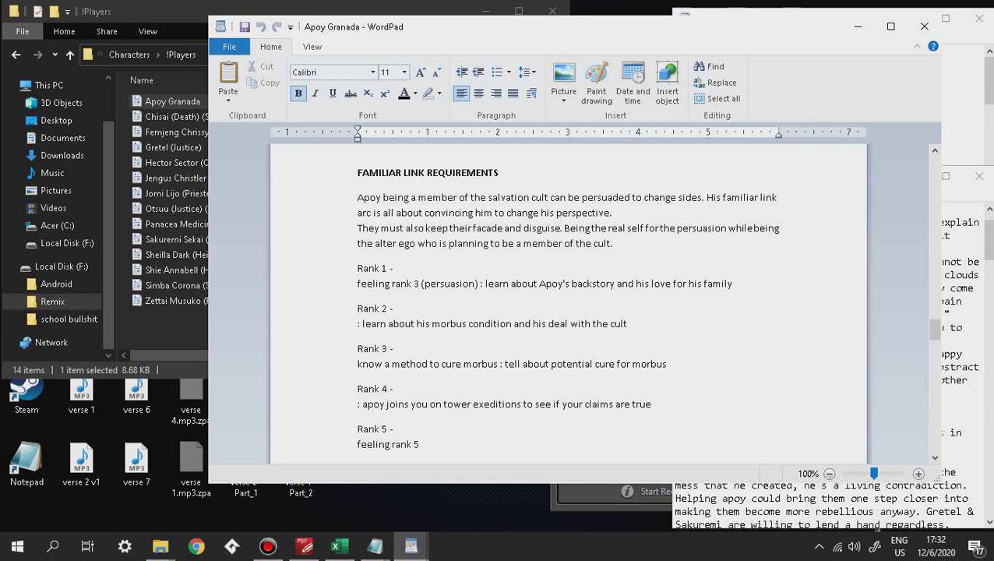
left_click_drag(935, 330, 934, 366)
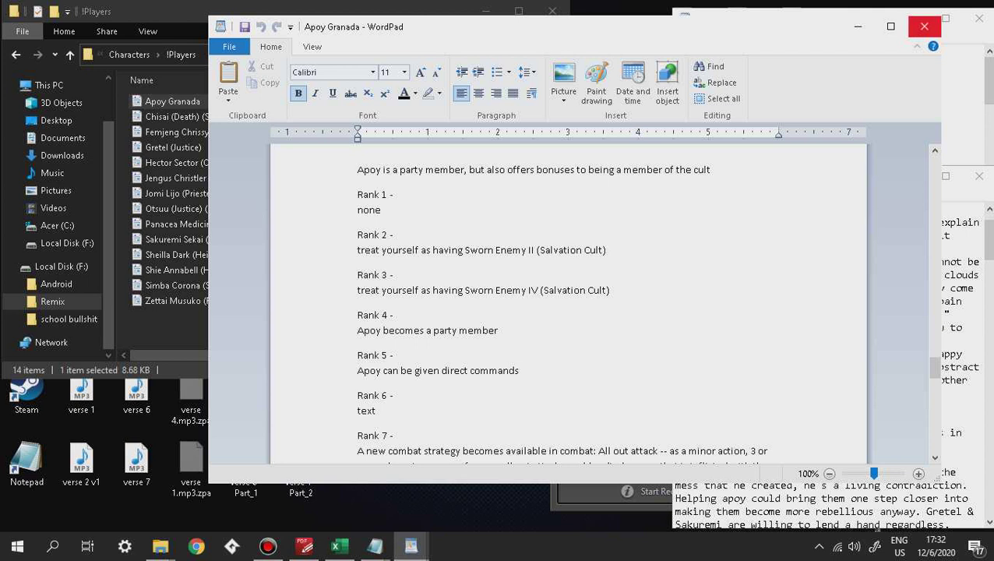
Step: Close the Apoy Granada sheet and bring the Hari Hangin sheet back up
left_click(923, 26)
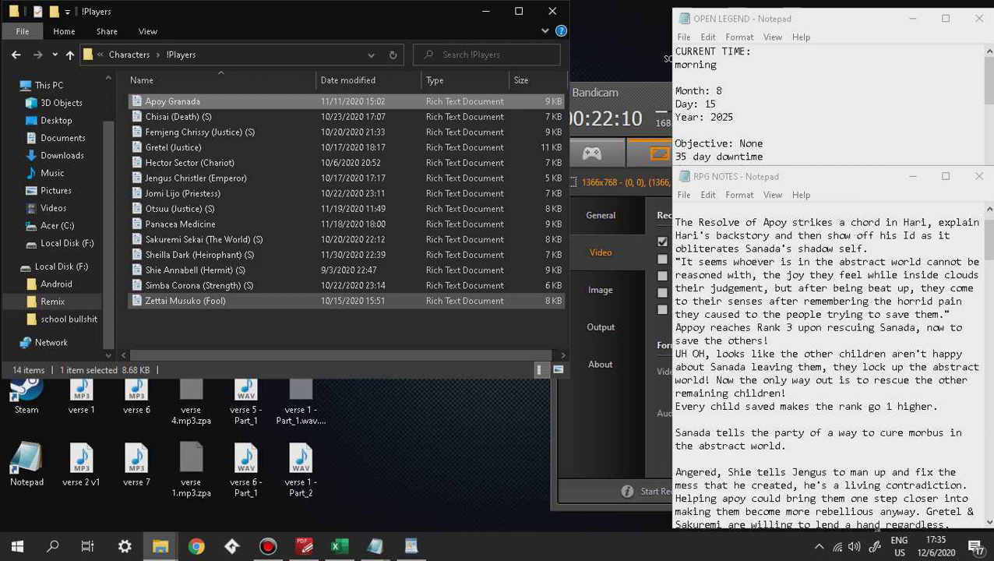
left_click(410, 545)
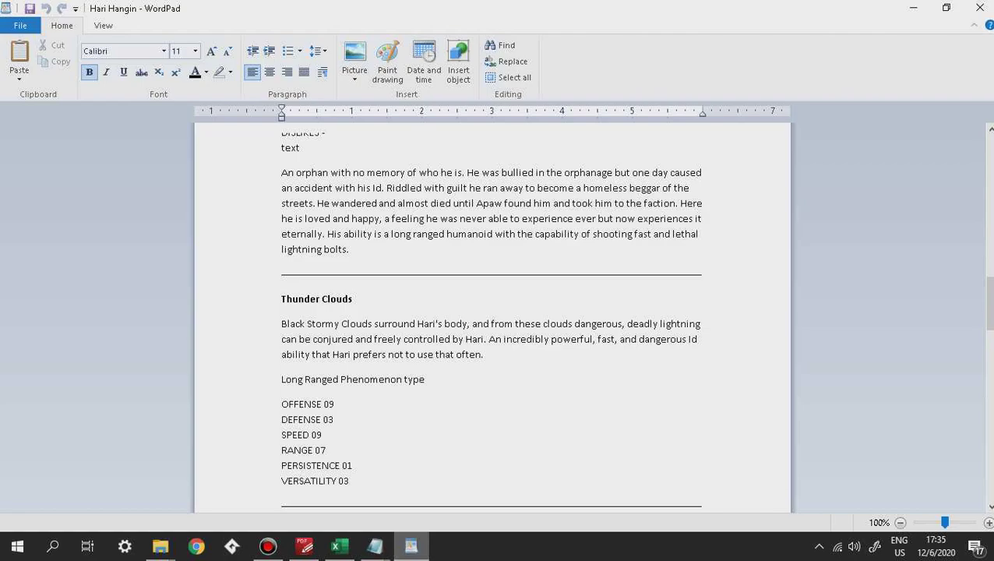
Step: Put the Hari Hangin sheet away, switch to File Explorer, and open the Deserted Playground document from the Identitatum Discrimine 2 - Tower folder
left_click(410, 545)
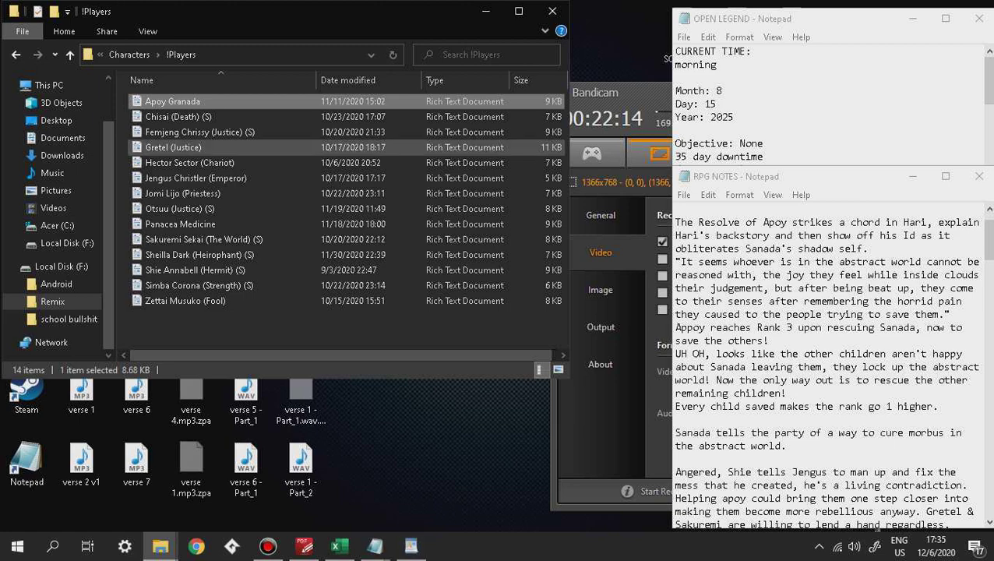
left_click(160, 545)
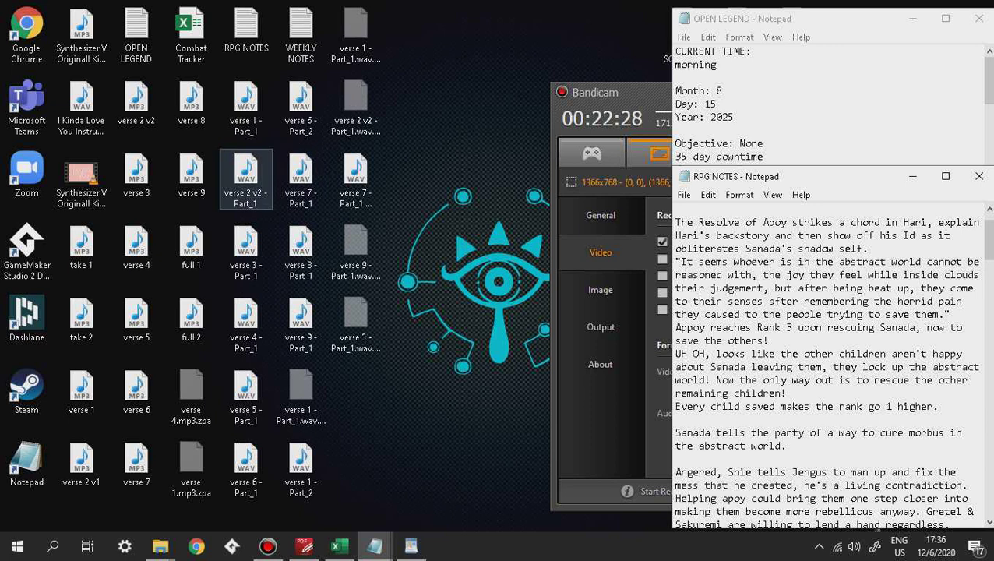
mouse_move(159, 545)
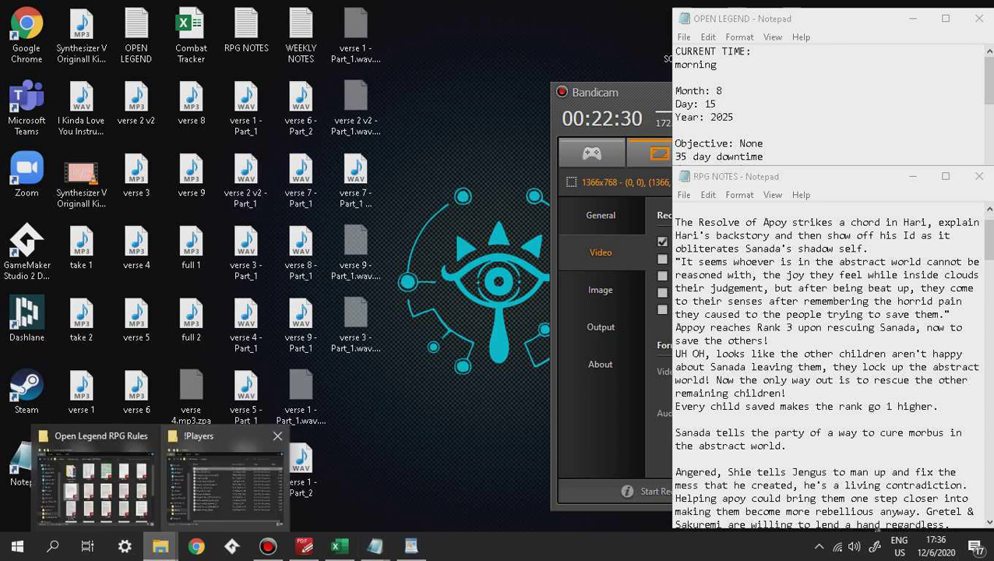
left_click(222, 482)
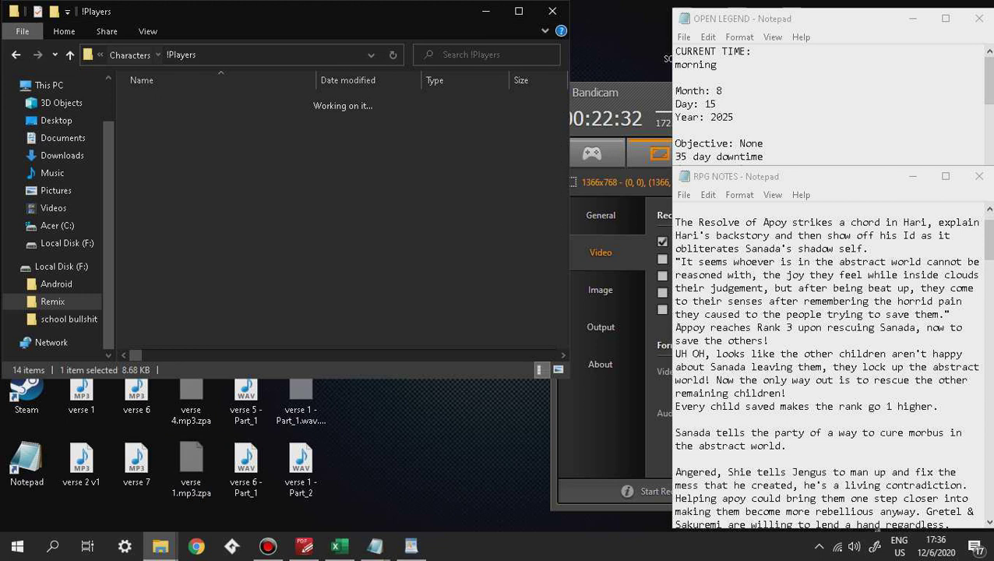
key("alt+Up")
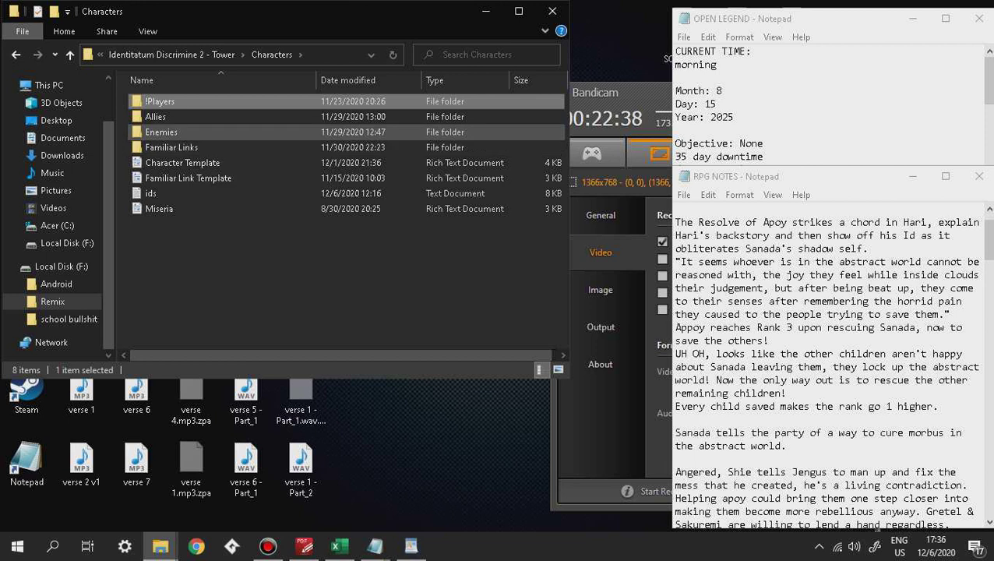
double_click(161, 132)
key("alt+Left")
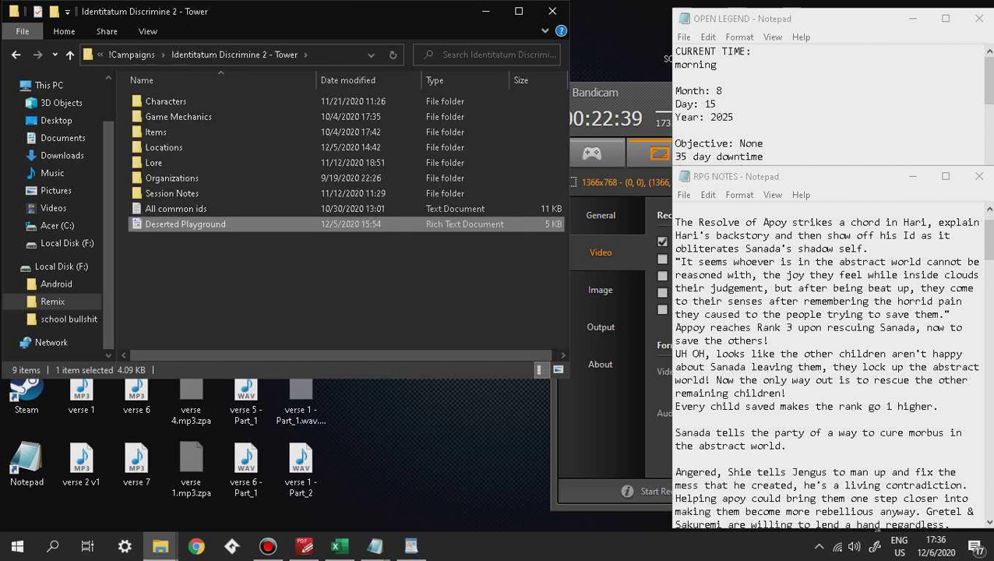
key("Return")
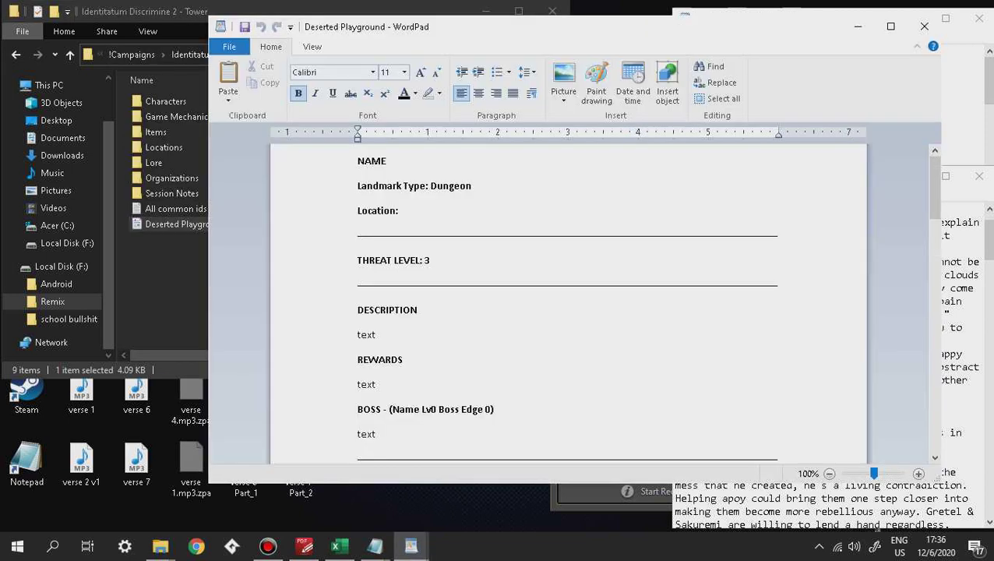